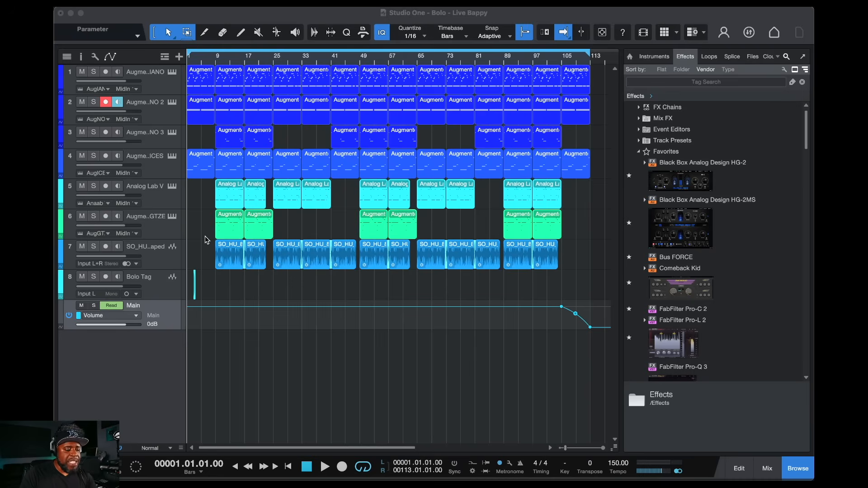
# Play the arrangement from the start up to about bar 25 and stop playback
pyautogui.click(324, 467)
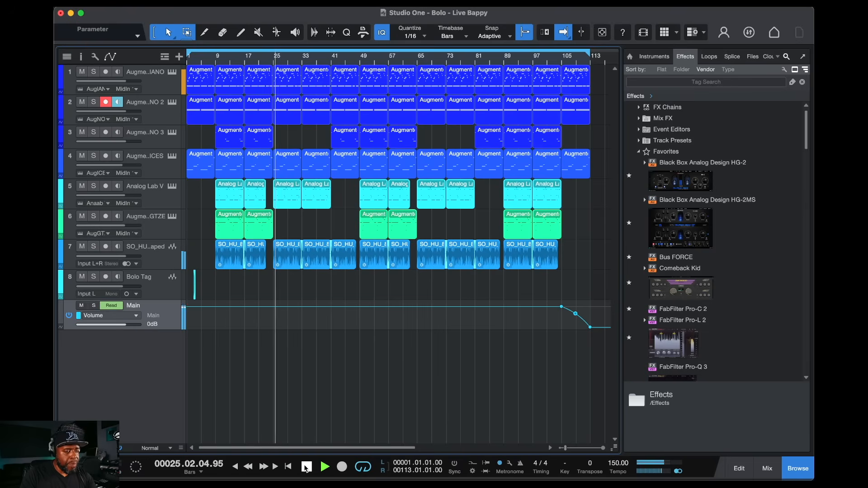
pyautogui.click(306, 468)
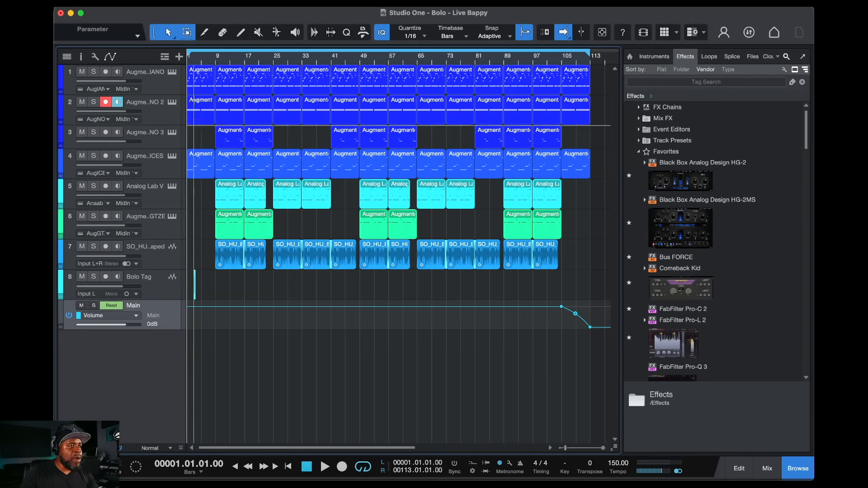
# Set the loop range from bar 9 to bar 17 and place the playback cursor at bar 9
pyautogui.moveTo(189, 54); pyautogui.dragTo(216, 55)
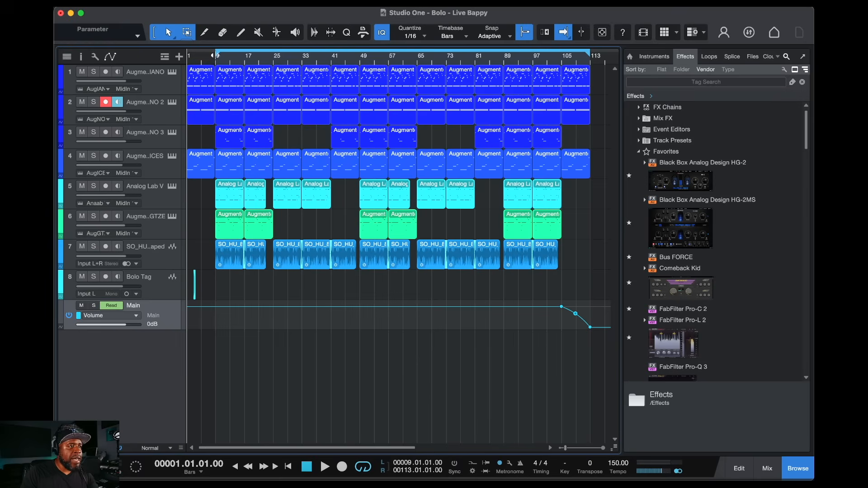
pyautogui.moveTo(589, 54)
pyautogui.mouseDown()
pyautogui.moveTo(244, 84)
pyautogui.moveTo(245, 92)
pyautogui.mouseUp()
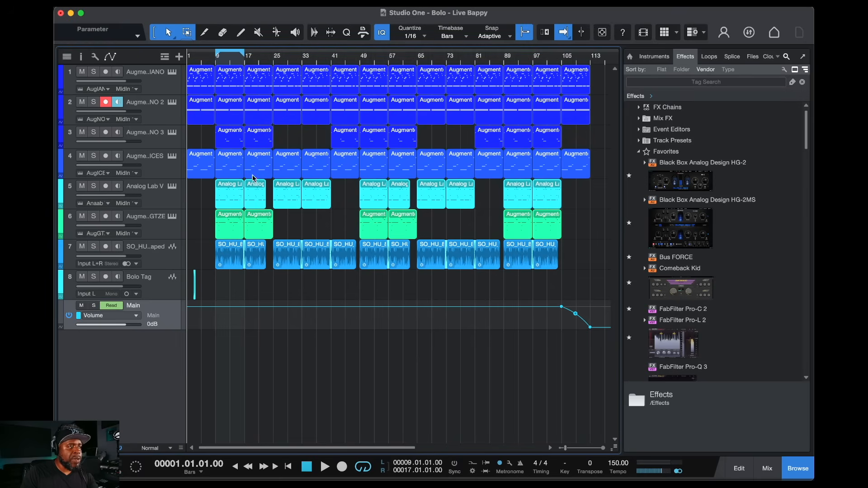
pyautogui.click(215, 63)
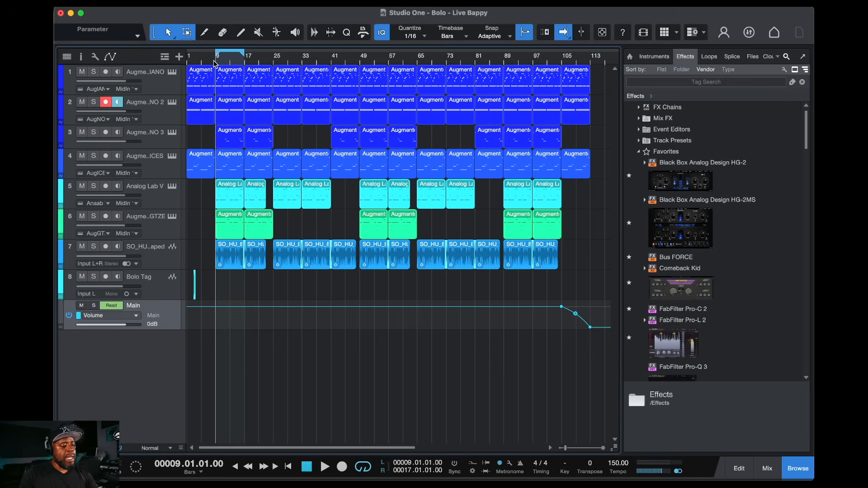
# Show the mixer, switch off the Mix DRUMS insert on the drum loop channel 7, and solo that channel
pyautogui.press('F3')
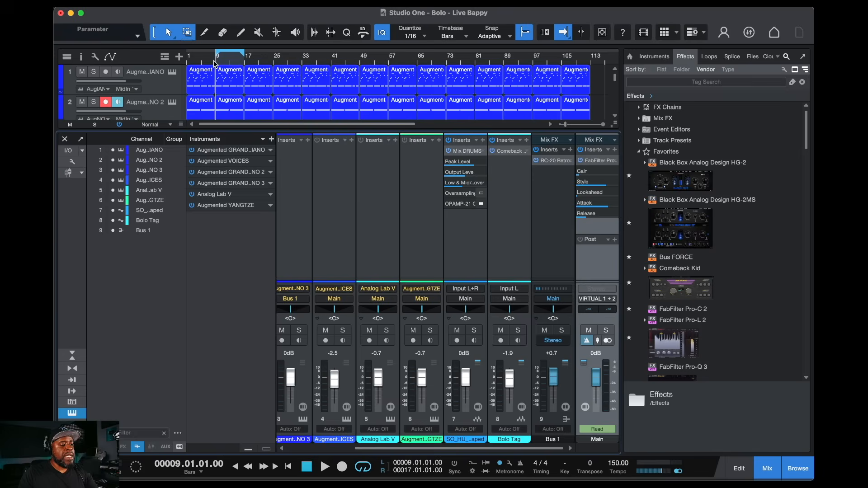
pyautogui.click(459, 151)
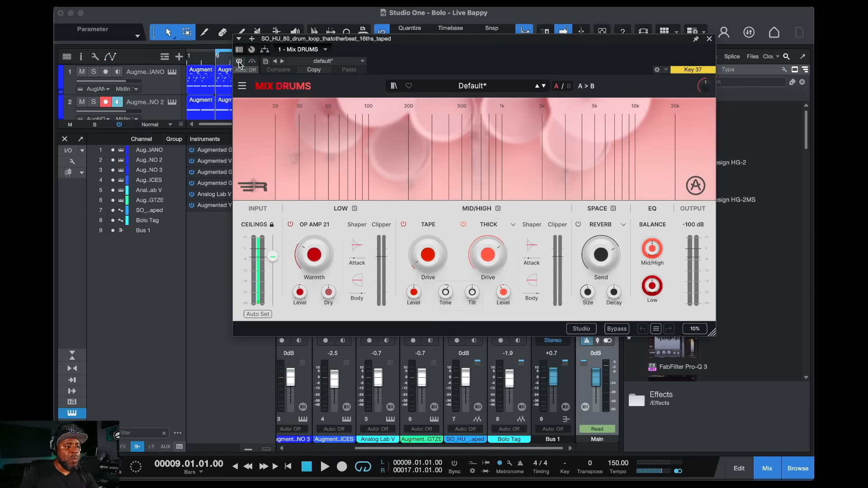
pyautogui.click(709, 39)
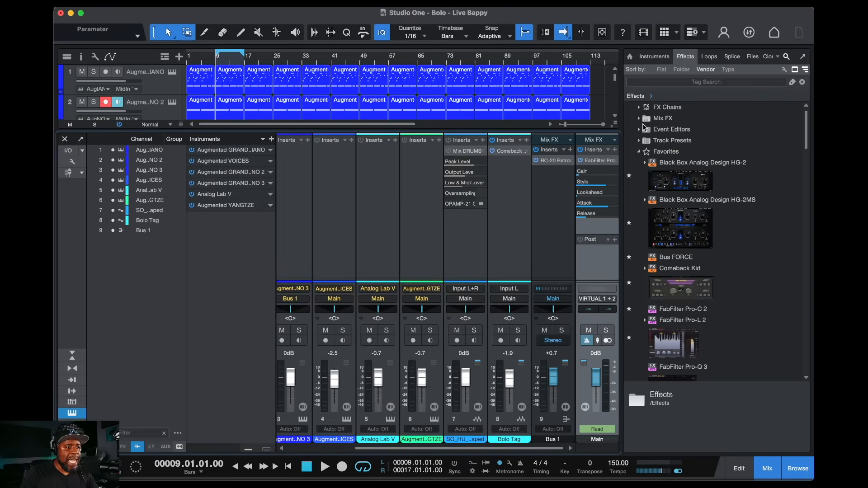
pyautogui.click(474, 331)
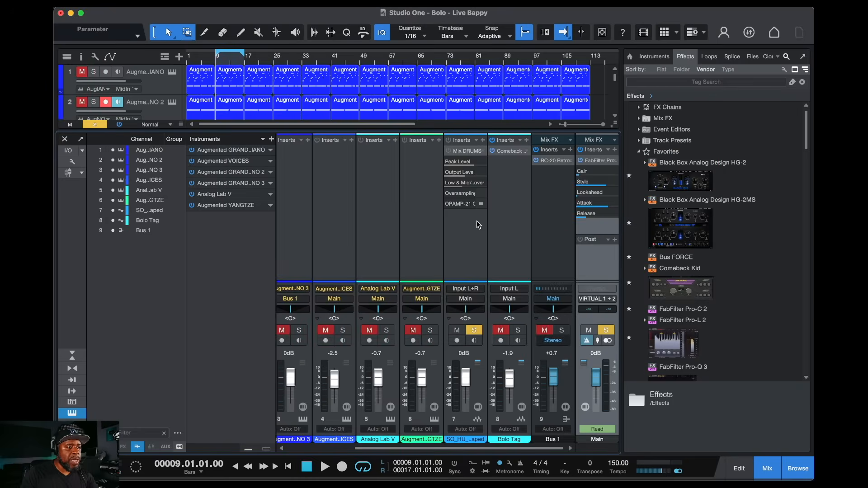
# Audition the soloed drum loop with Mix DRUMS bypassed, enable the plug-in, and audition the loop again
pyautogui.doubleClick(469, 151)
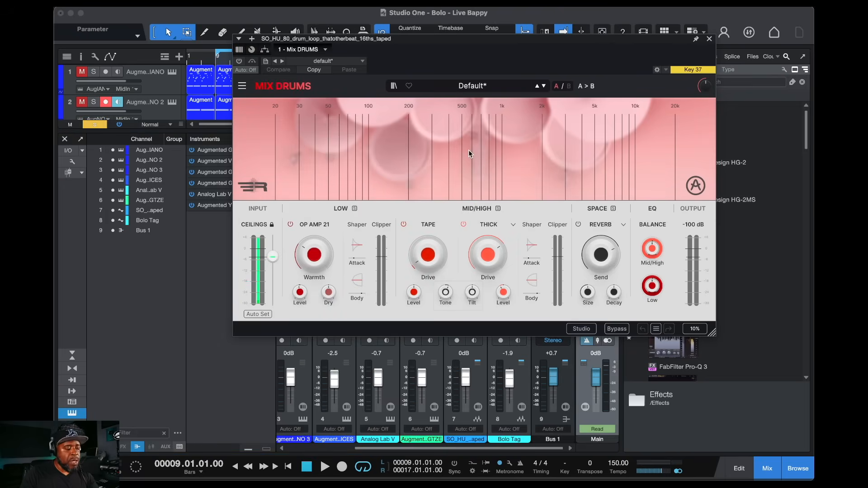
pyautogui.press('space')
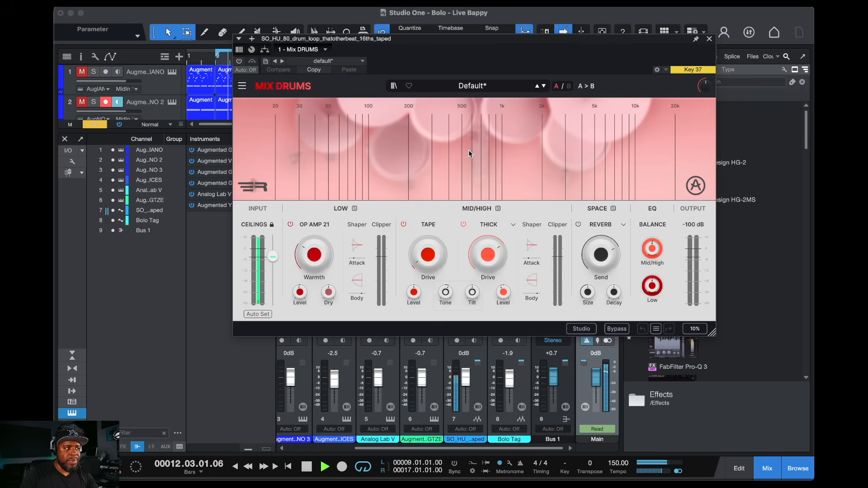
pyautogui.press('space')
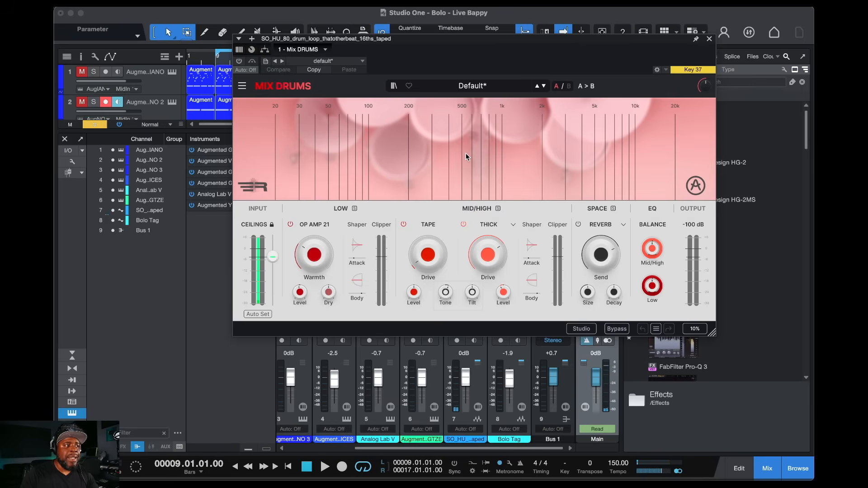
pyautogui.click(239, 62)
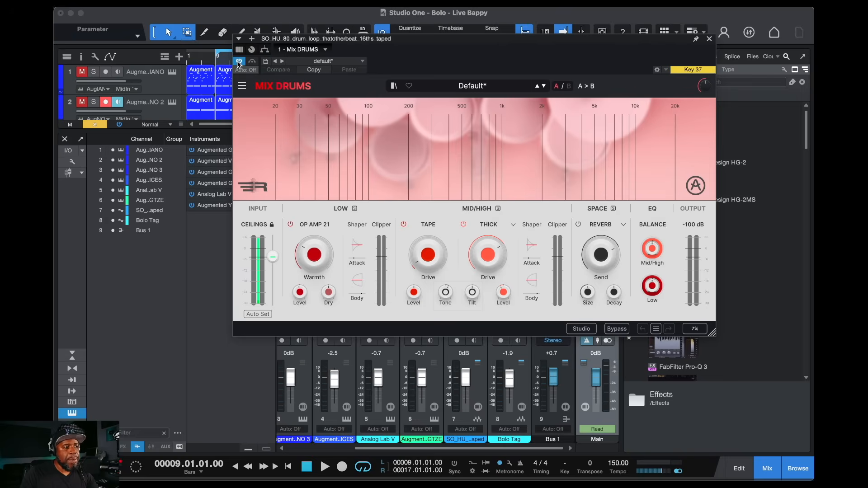
pyautogui.press('space')
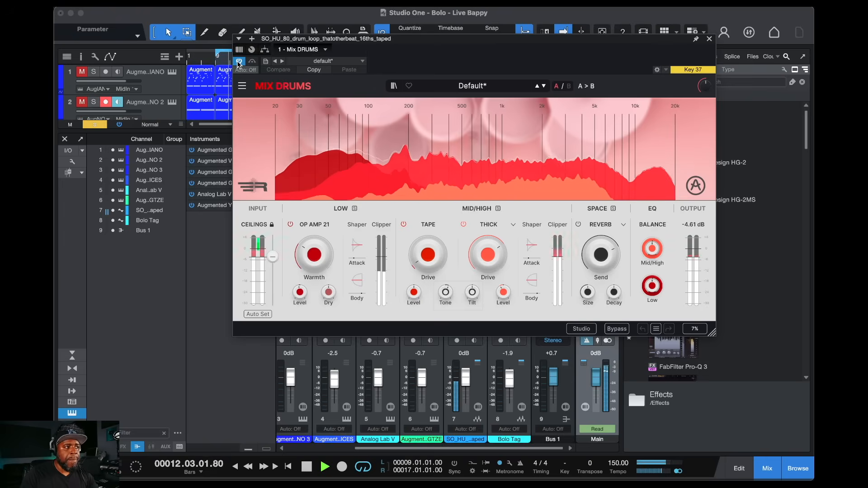
pyautogui.press('space')
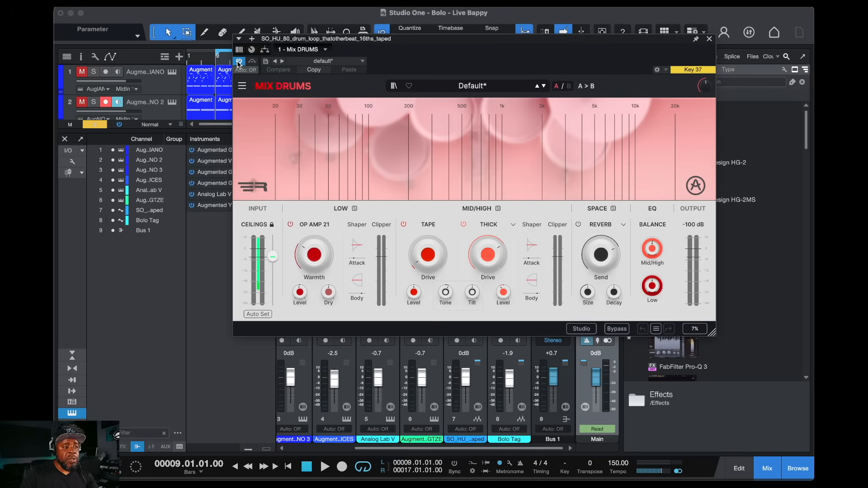
# Load the Default preset from the full preset list in Mix DRUMS
pyautogui.click(483, 87)
pyautogui.moveTo(484, 117)
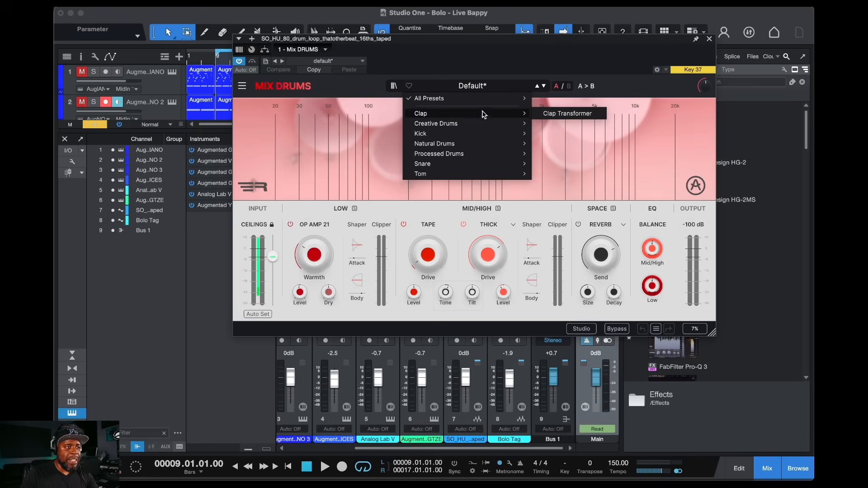
pyautogui.moveTo(483, 98)
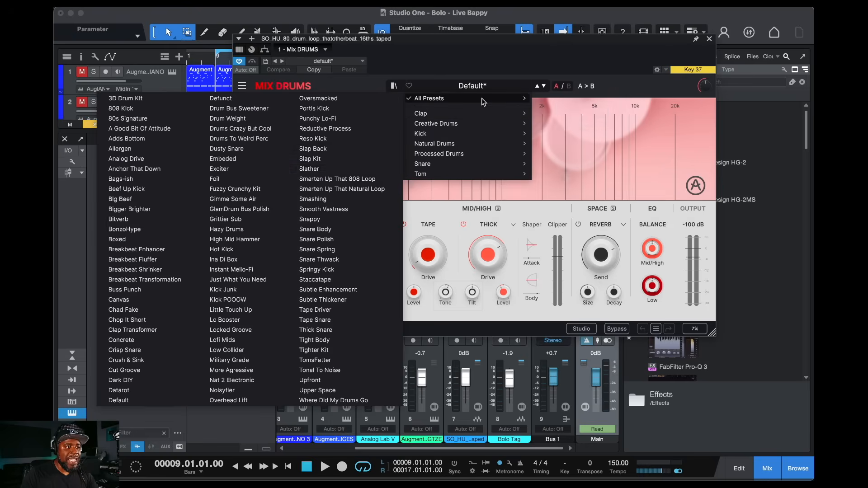
pyautogui.click(118, 401)
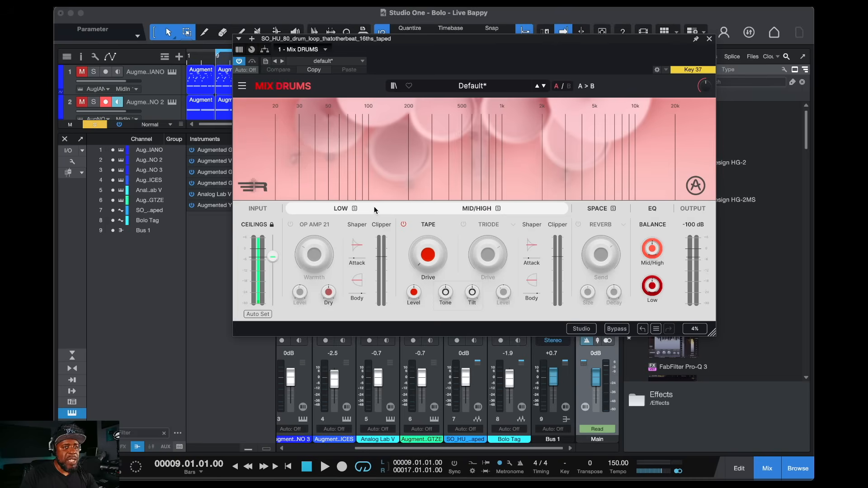
pyautogui.click(398, 211)
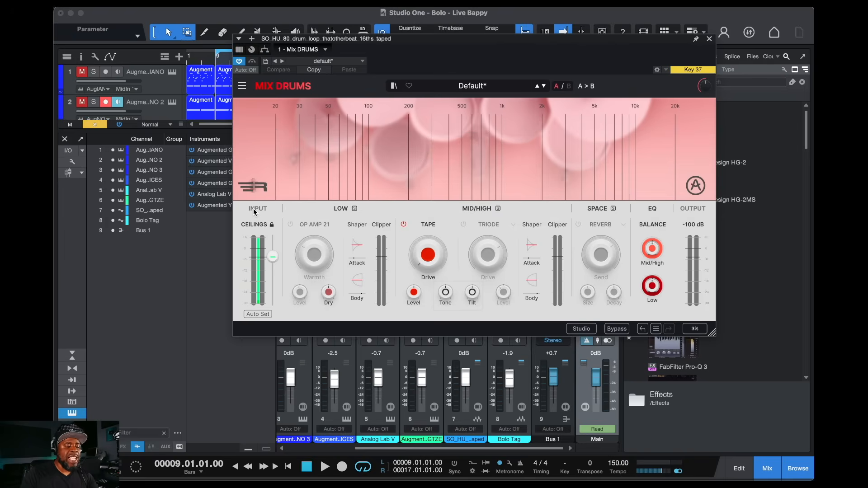
# Lower the Mix DRUMS input ceiling's Peak Level to -9.36 dB while the drum loop plays
pyautogui.moveTo(275, 259)
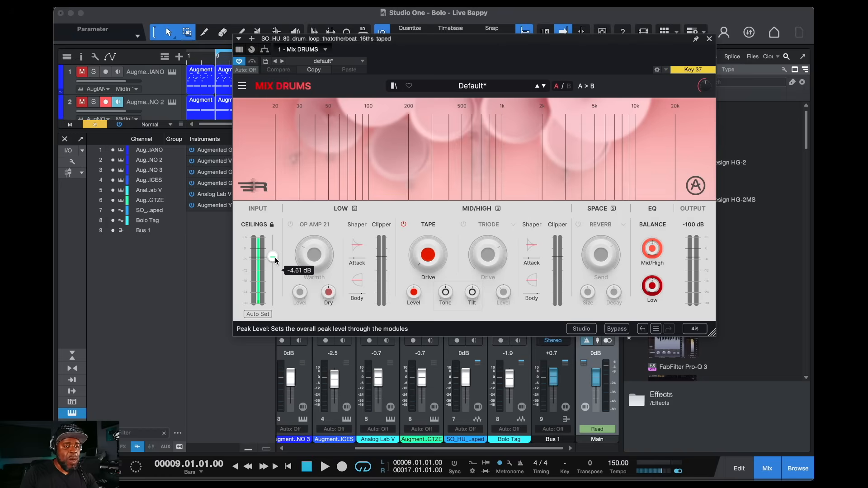
pyautogui.press('space')
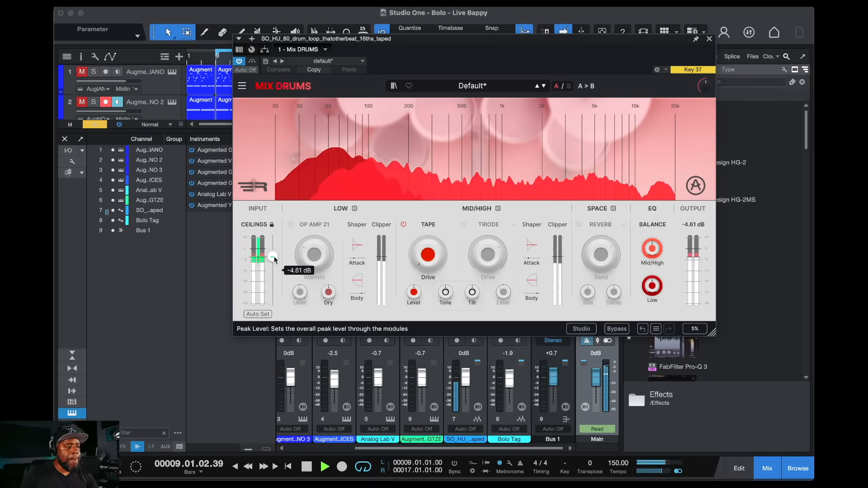
pyautogui.moveTo(273, 256)
pyautogui.mouseDown()
pyautogui.moveTo(273, 292)
pyautogui.moveTo(273, 259)
pyautogui.moveTo(272, 266)
pyautogui.mouseUp()
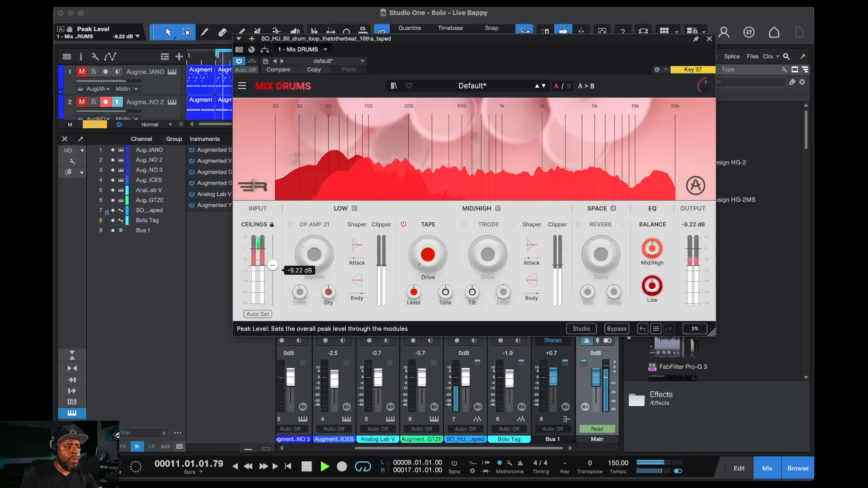
pyautogui.press('space')
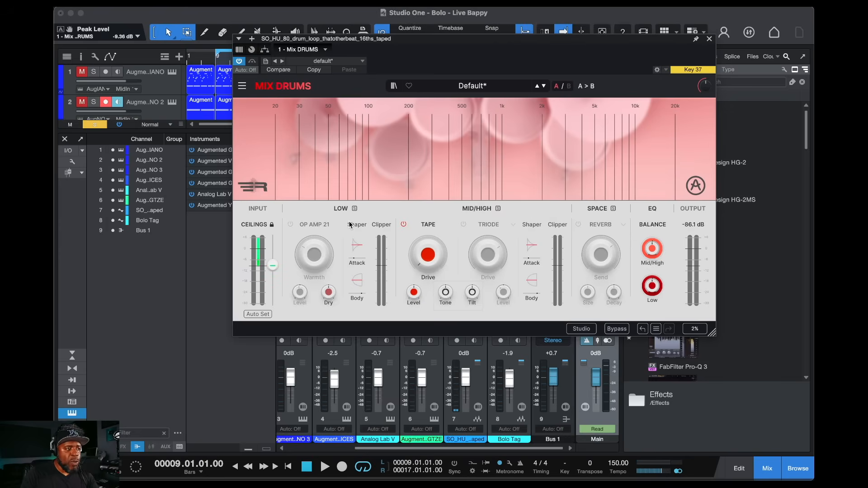
# Enable OP AMP 21 in the low band, raising Warmth to about 37% and the Dry level to about 1.2 dB during playback
pyautogui.click(290, 225)
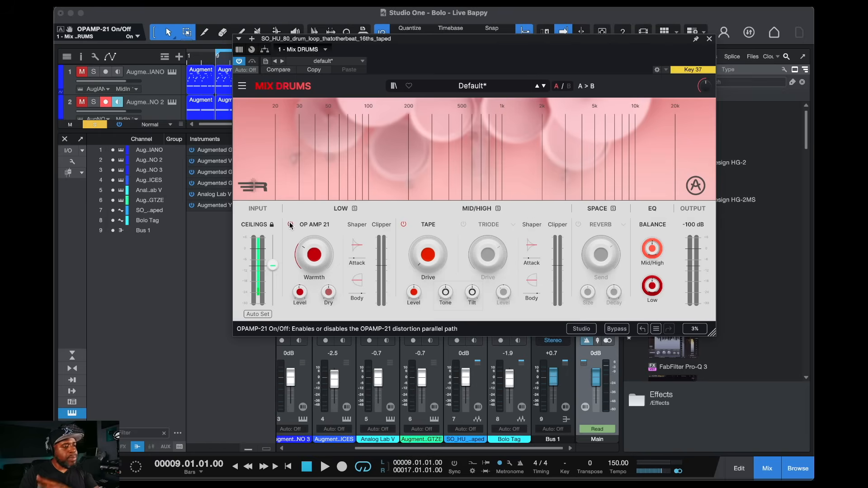
pyautogui.moveTo(314, 255)
pyautogui.mouseDown()
pyautogui.moveTo(314, 272)
pyautogui.moveTo(314, 240)
pyautogui.moveTo(315, 257)
pyautogui.mouseUp()
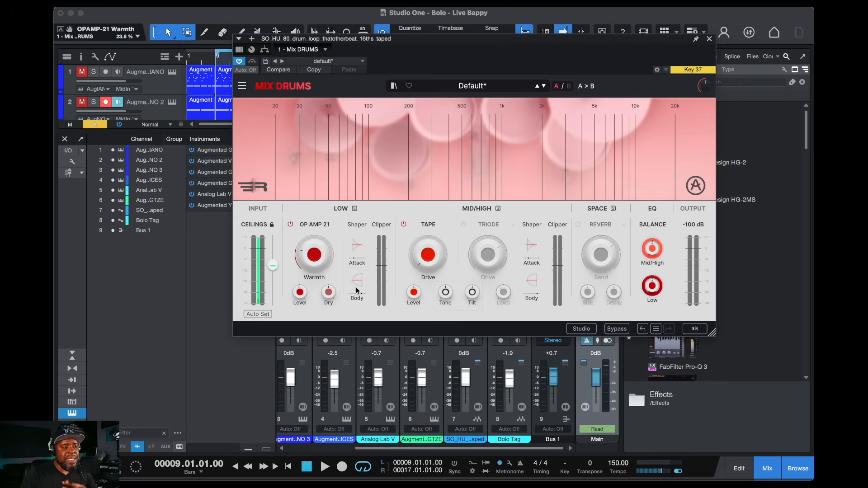
pyautogui.press('space')
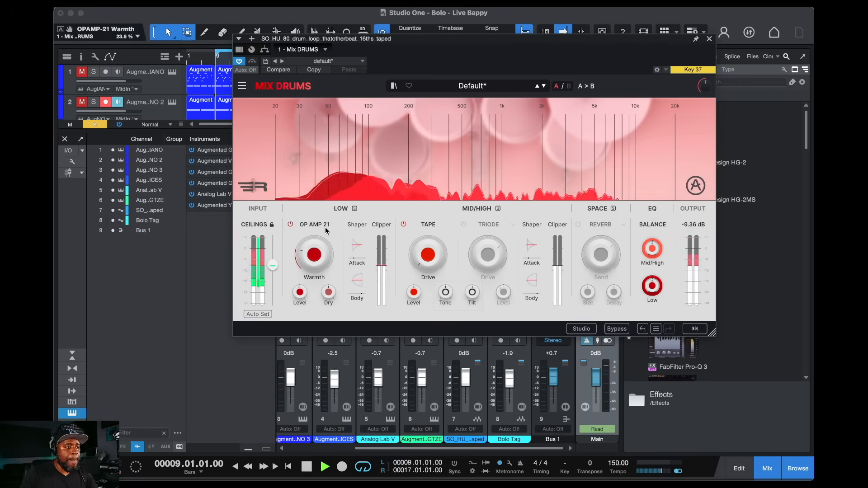
pyautogui.moveTo(316, 256)
pyautogui.mouseDown()
pyautogui.moveTo(315, 212)
pyautogui.moveTo(315, 251)
pyautogui.mouseUp()
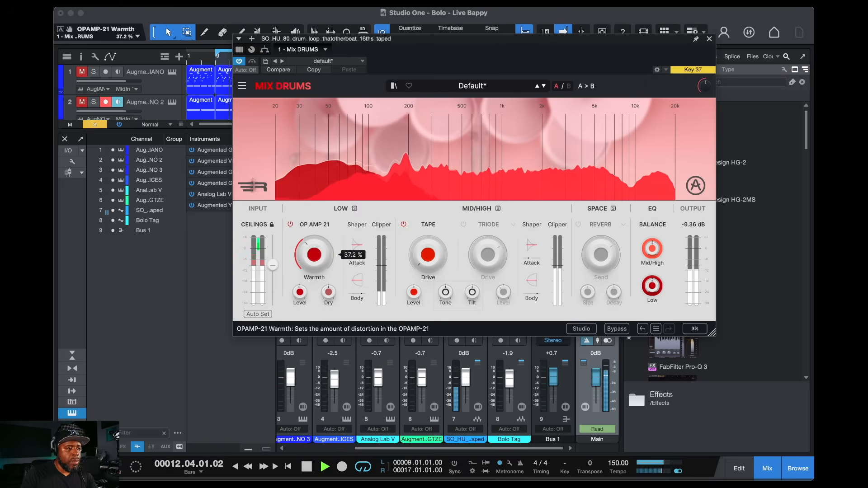
pyautogui.moveTo(300, 293); pyautogui.dragTo(330, 285)
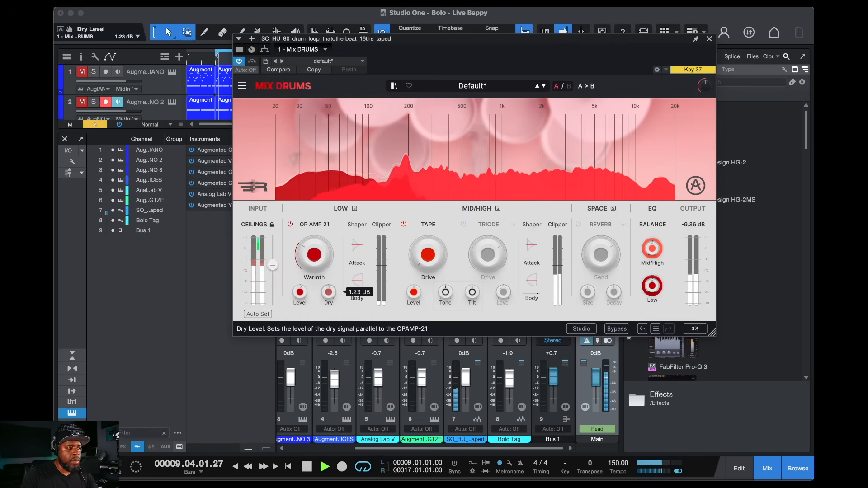
# Set the low band shaper's Attack gain to -1.20 dB and Body gain to 0.480 dB, and stop playback
pyautogui.moveTo(352, 251)
pyautogui.mouseDown()
pyautogui.moveTo(352, 237)
pyautogui.moveTo(353, 258)
pyautogui.moveTo(352, 249)
pyautogui.mouseUp()
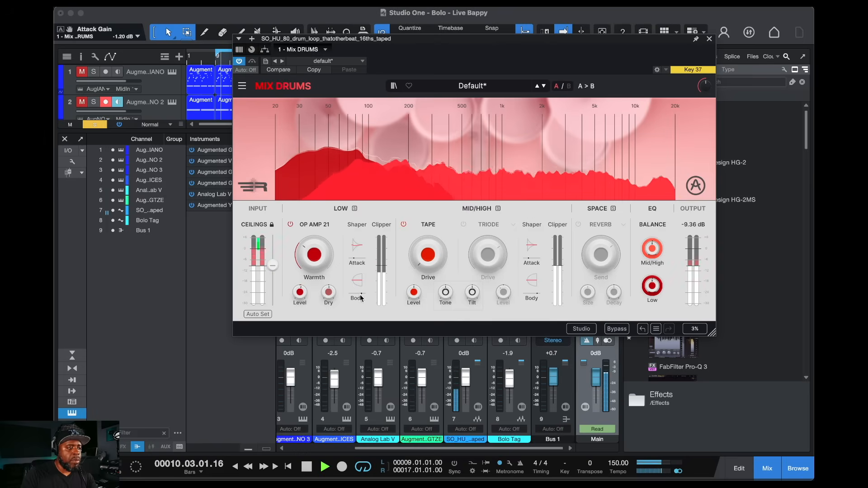
pyautogui.moveTo(357, 281); pyautogui.dragTo(358, 278)
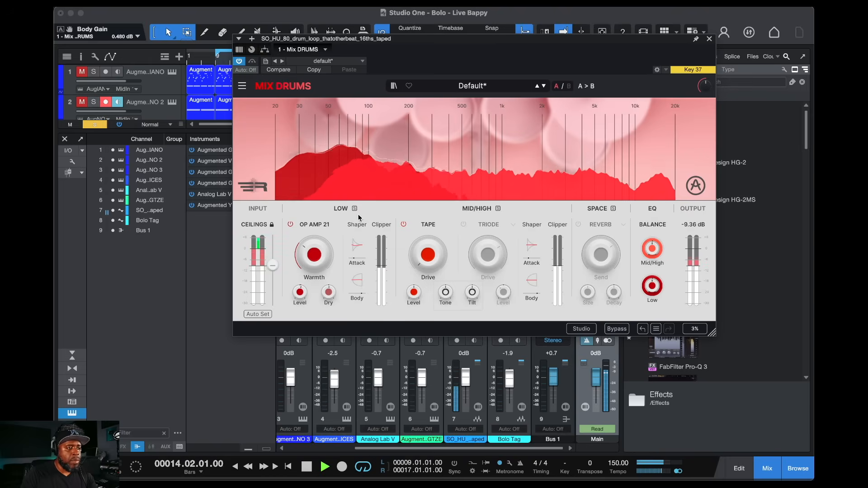
pyautogui.press('space')
# Compare the drum loop with Mix DRUMS bypassed and enabled, leaving the plug-in switched on
pyautogui.moveTo(334, 249)
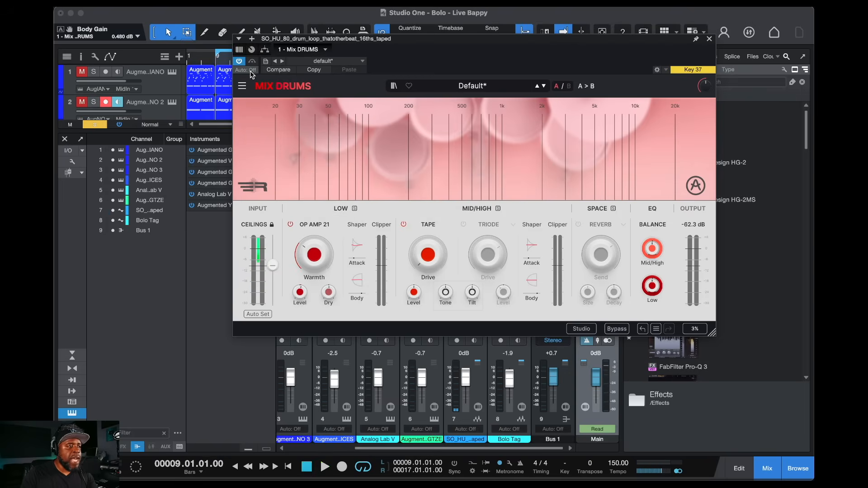
pyautogui.press('space')
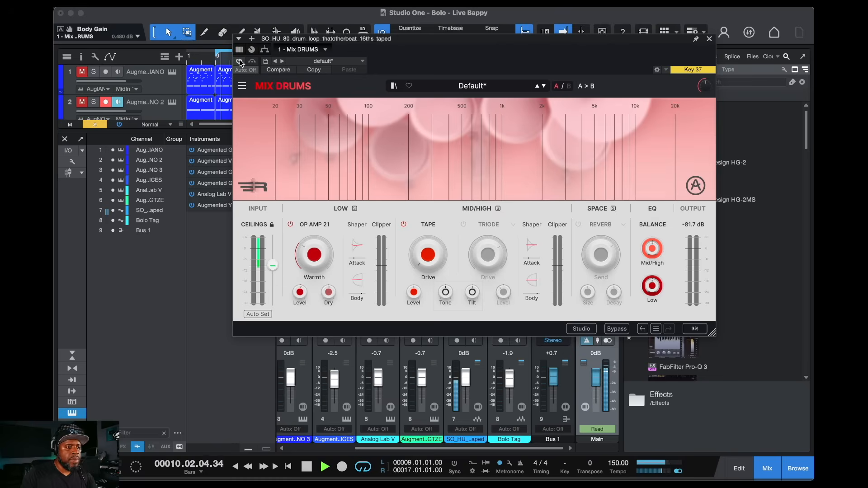
pyautogui.press('space')
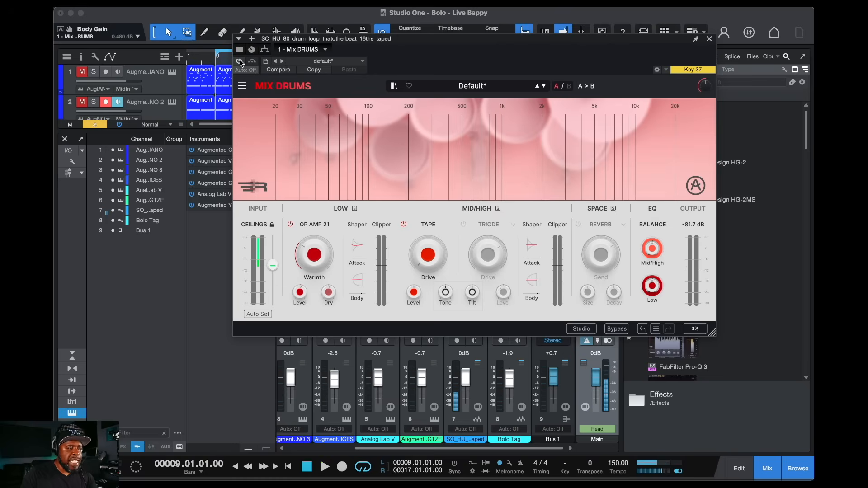
pyautogui.press('space')
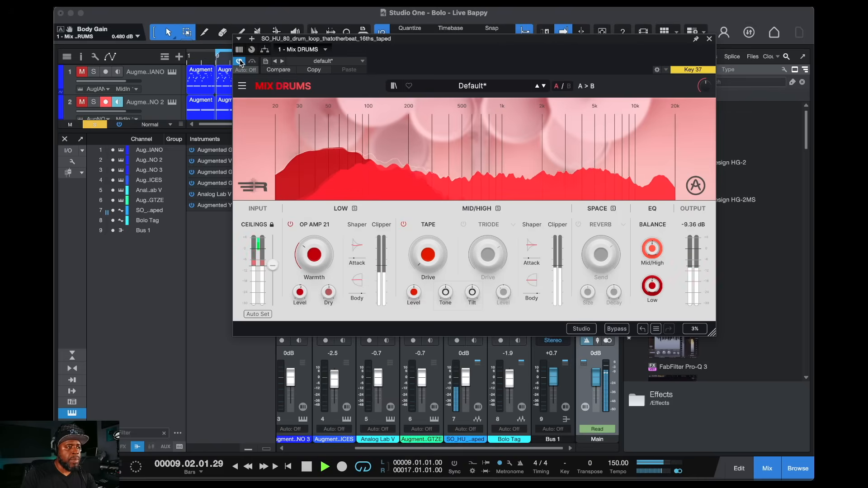
pyautogui.press('space')
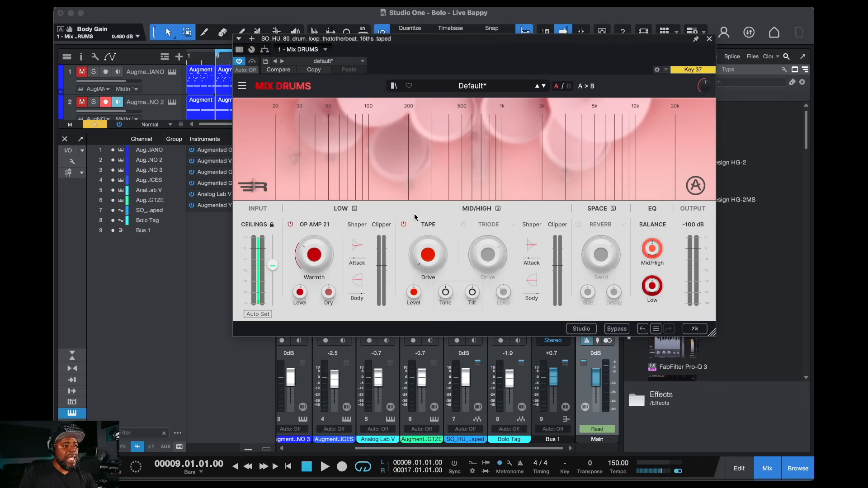
# Raise the mid/high band's Tape Drive and set its Tone to 7.20% while the drum loop plays
pyautogui.press('space')
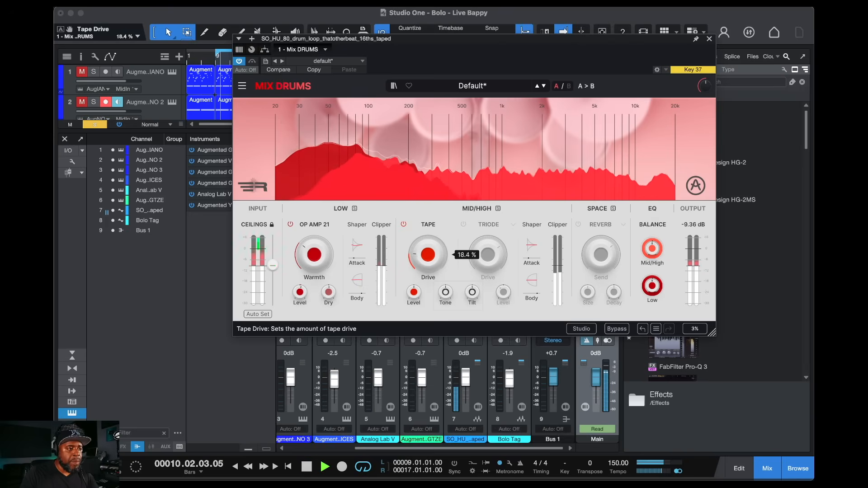
pyautogui.moveTo(428, 255); pyautogui.dragTo(445, 290)
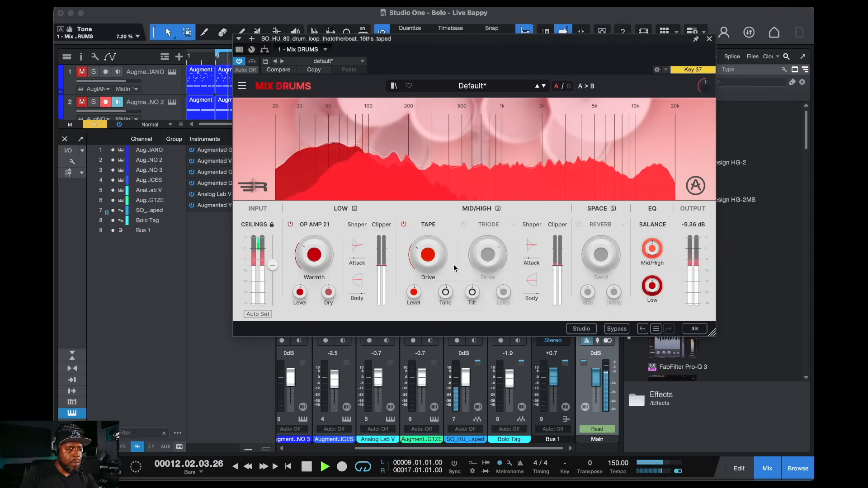
# Enable the mid/high distortion, change its model from Triode to the analog Thick, and adjust its Drive
pyautogui.click(463, 225)
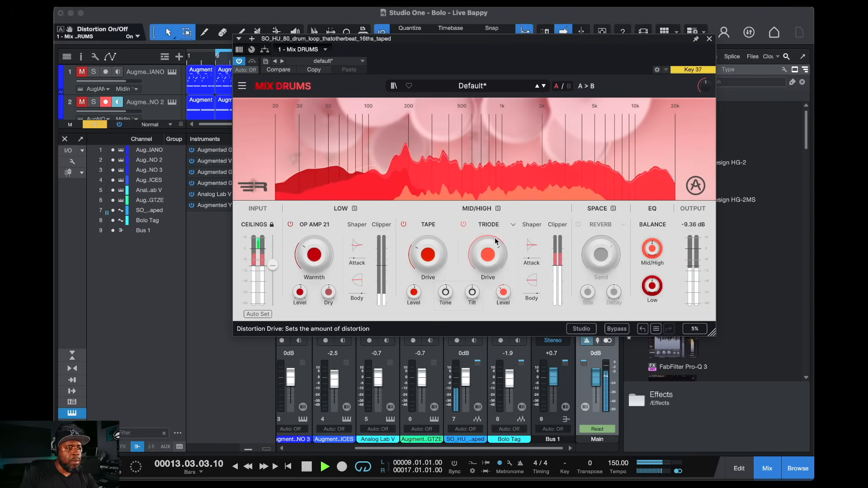
pyautogui.click(513, 225)
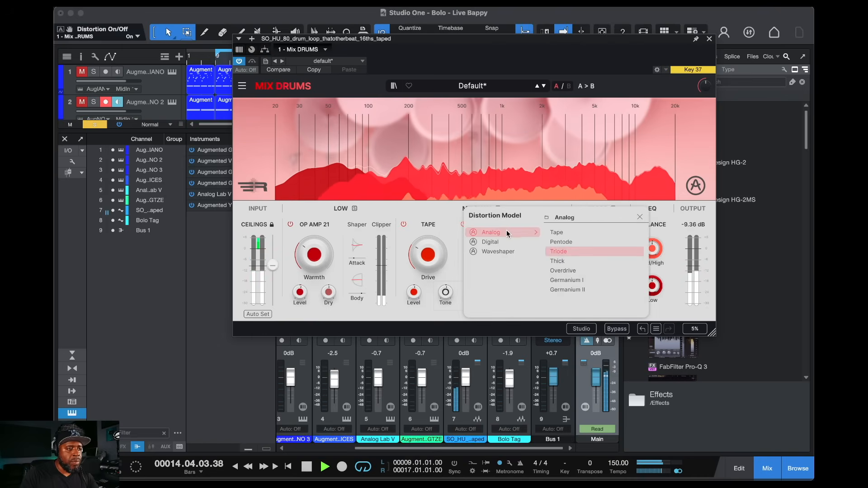
pyautogui.click(564, 261)
pyautogui.click(564, 261)
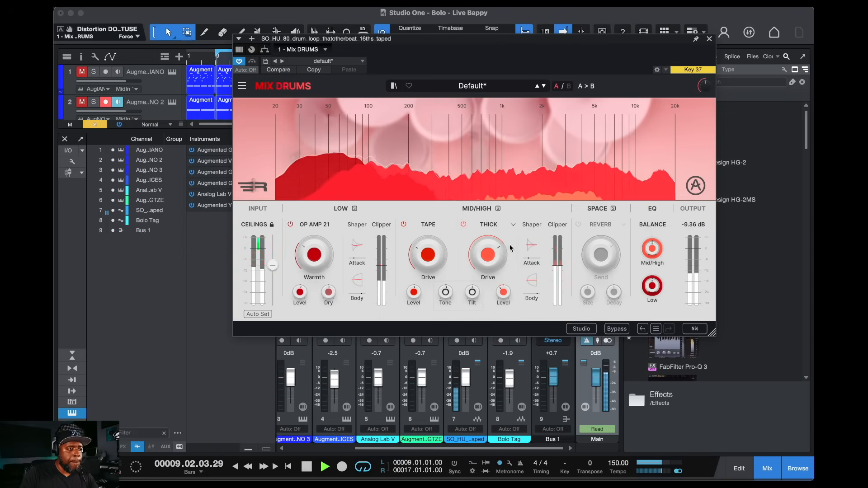
pyautogui.moveTo(488, 254); pyautogui.dragTo(488, 294)
# Set the mid/high shaper's Attack gain to 0.800 dB and Body gain to 0.560 dB, fine-tuning the Tape Level and Drive
pyautogui.moveTo(534, 248)
pyautogui.mouseDown()
pyautogui.moveTo(533, 236)
pyautogui.moveTo(534, 245)
pyautogui.mouseUp()
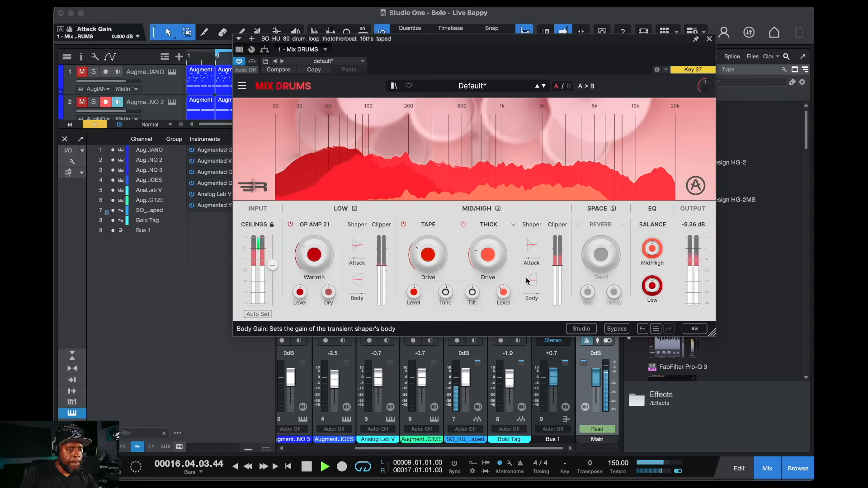
pyautogui.moveTo(413, 294); pyautogui.dragTo(413, 293)
pyautogui.moveTo(429, 255); pyautogui.dragTo(429, 259)
pyautogui.moveTo(510, 291); pyautogui.dragTo(532, 280)
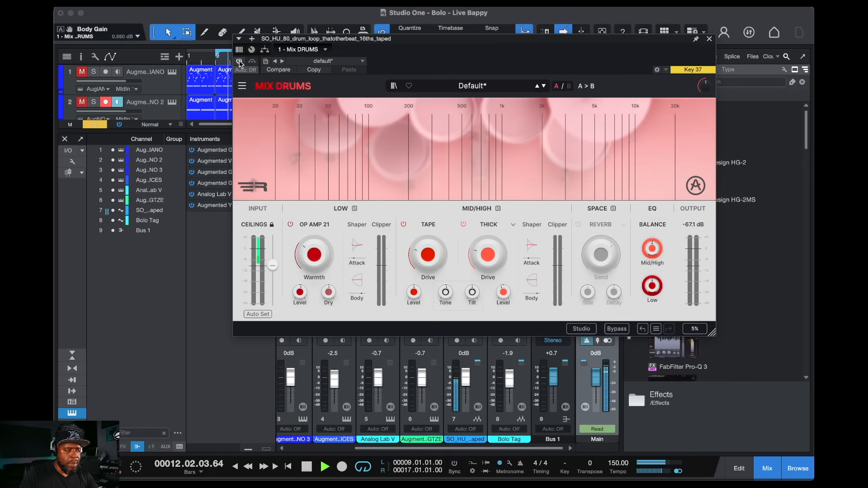
# Compare the mid/high processing against the bypassed drum loop, leave Mix DRUMS on, and stop playback
pyautogui.press('space')
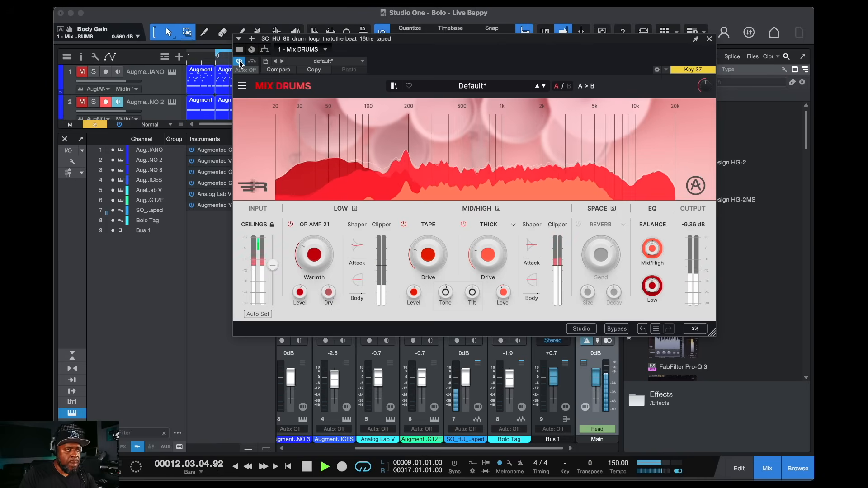
pyautogui.press('space')
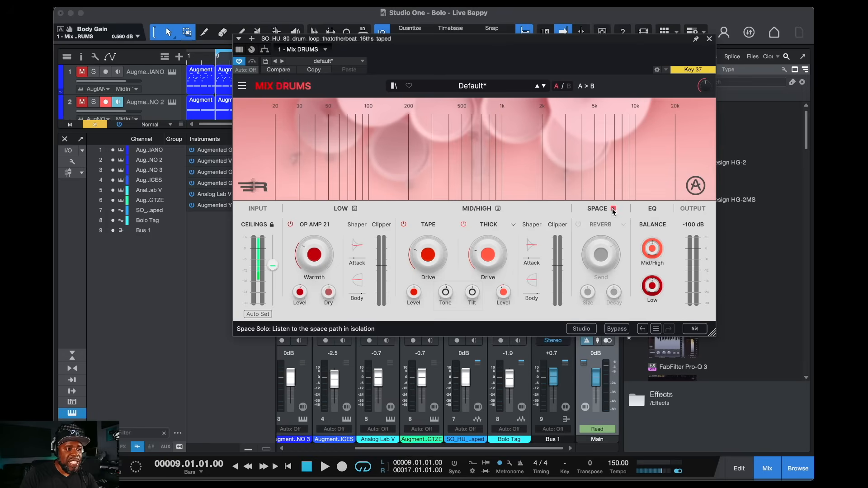
# Enable the Space section's Reverb and set its Send to -25.2 dB while the drum loop plays
pyautogui.click(584, 224)
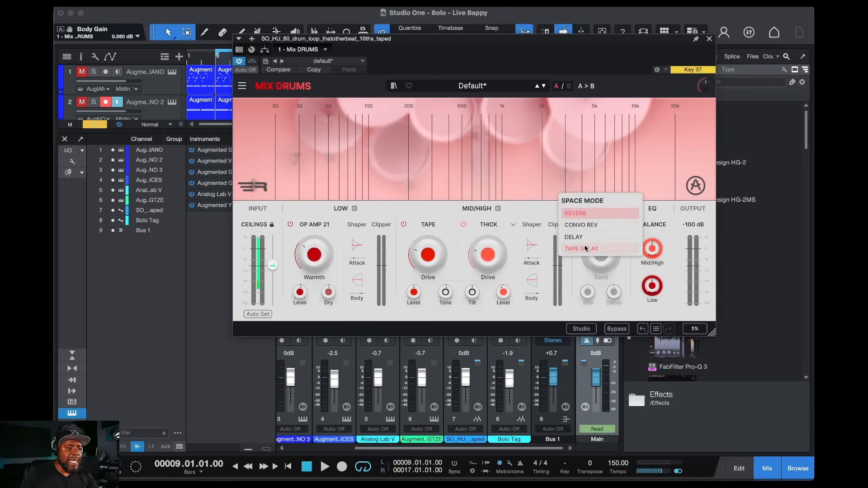
pyautogui.click(668, 203)
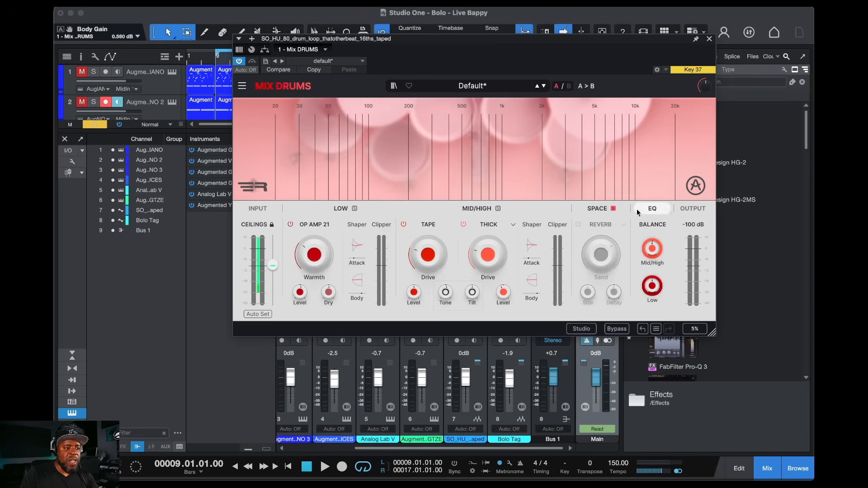
pyautogui.click(579, 225)
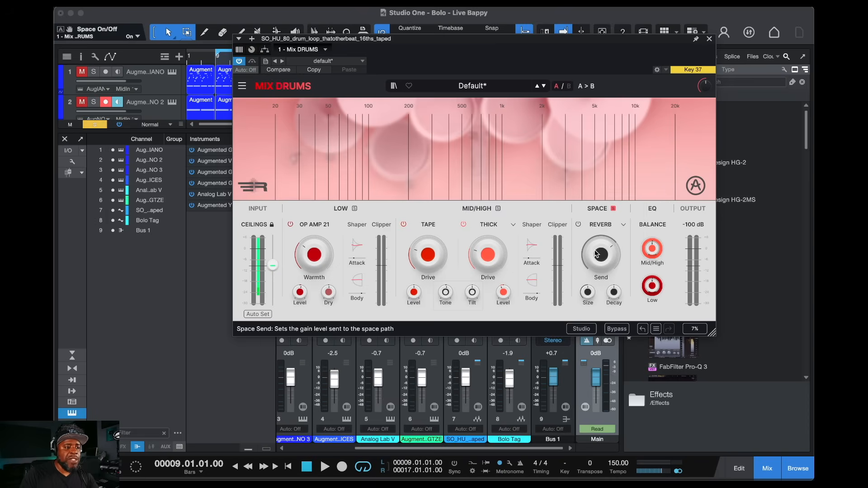
pyautogui.press('space')
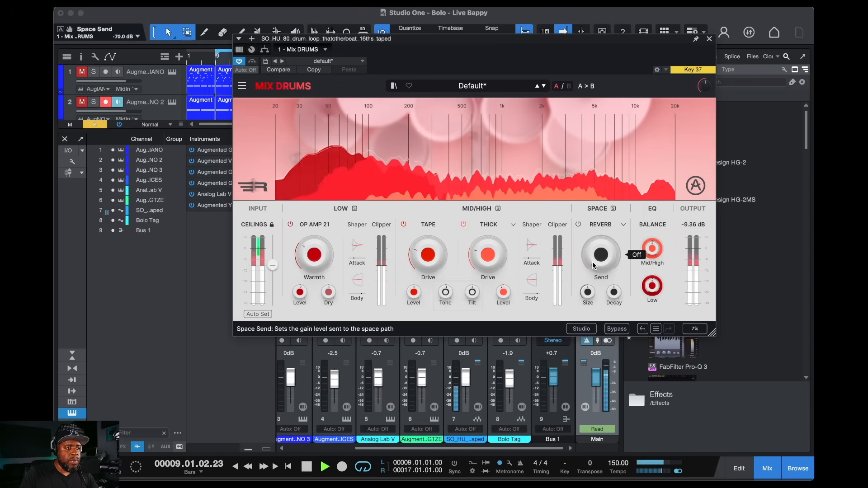
pyautogui.moveTo(592, 262); pyautogui.dragTo(592, 185)
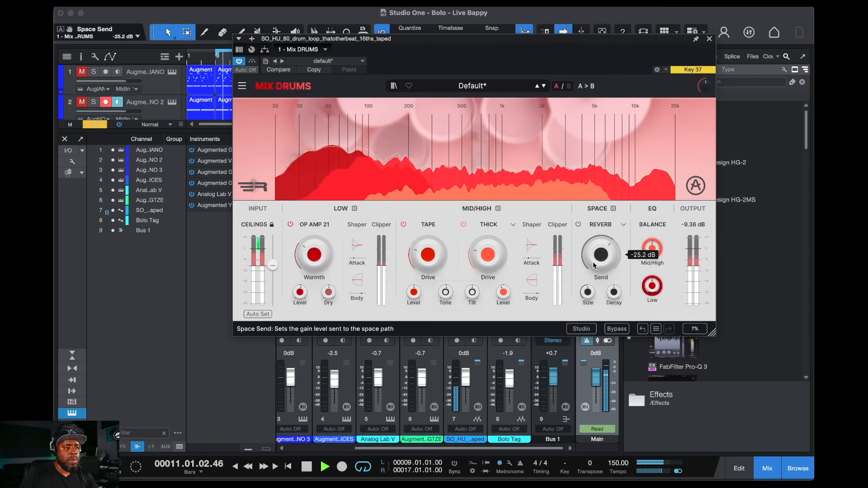
# Compare the drum loop with Mix DRUMS bypassed and with the reverb active, and stop playback
pyautogui.click(239, 62)
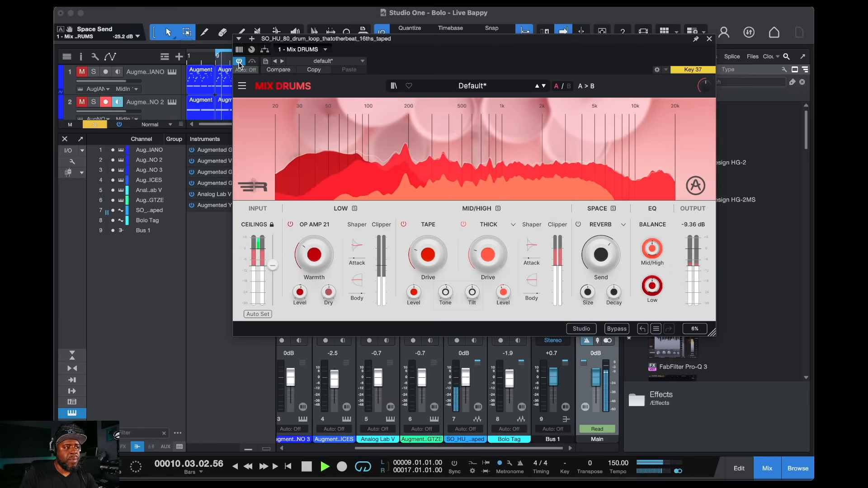
pyautogui.press('space')
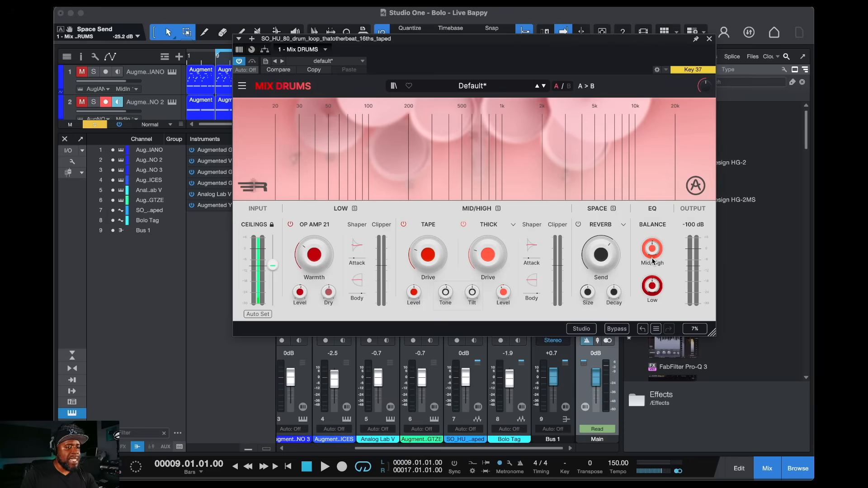
# Adjust the EQ balance during playback, setting the Mid/High Gain to 0.234 dB
pyautogui.press('space')
pyautogui.moveTo(653, 261)
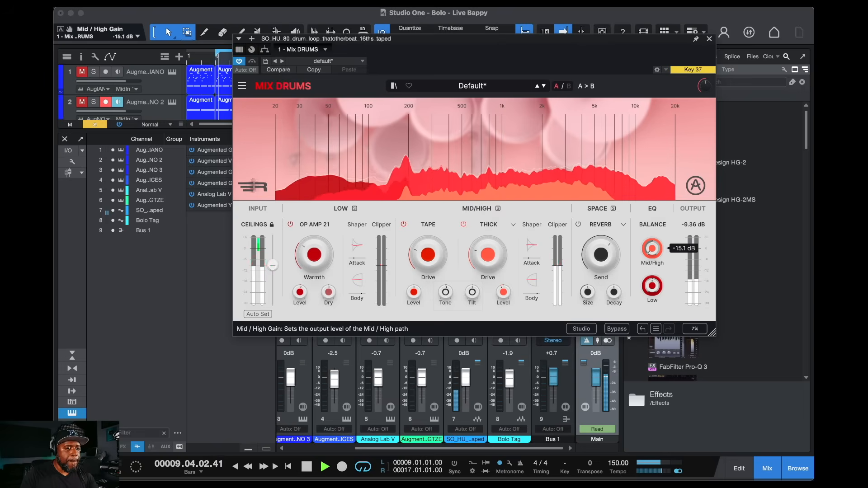
pyautogui.moveTo(653, 249); pyautogui.dragTo(653, 247)
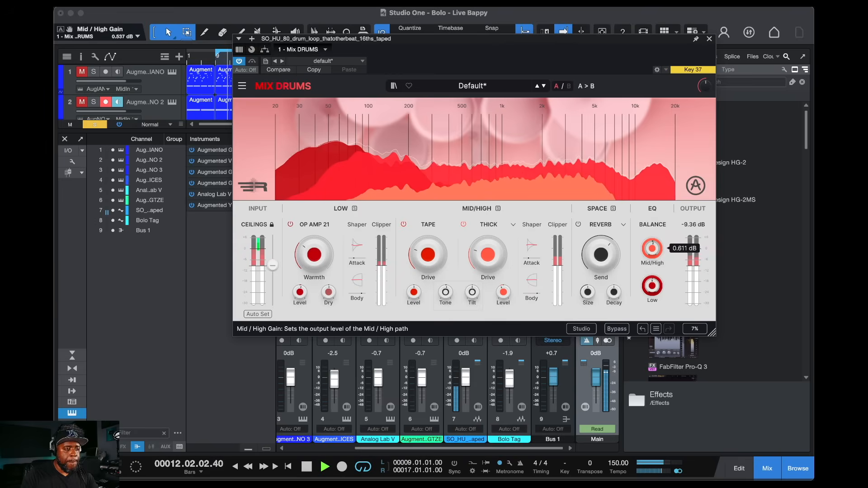
pyautogui.click(652, 285)
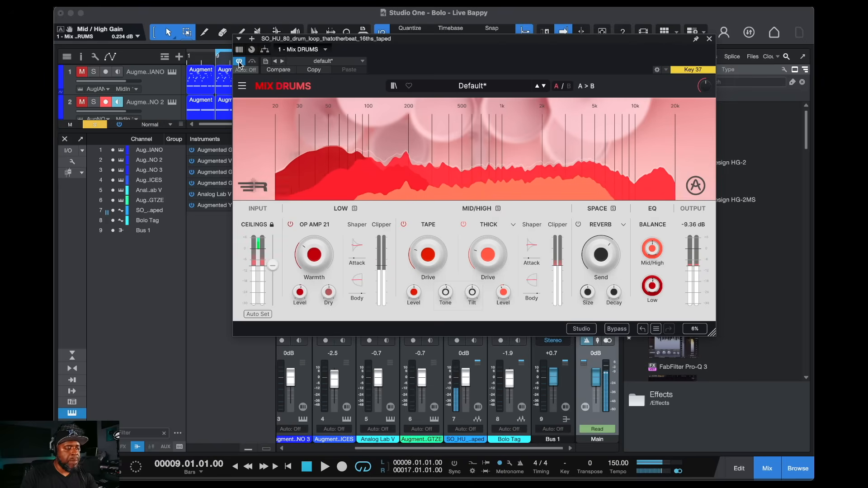
# Close the Mix DRUMS window, unsolo the drum loop channel, and play the full mix
pyautogui.click(710, 40)
pyautogui.click(473, 332)
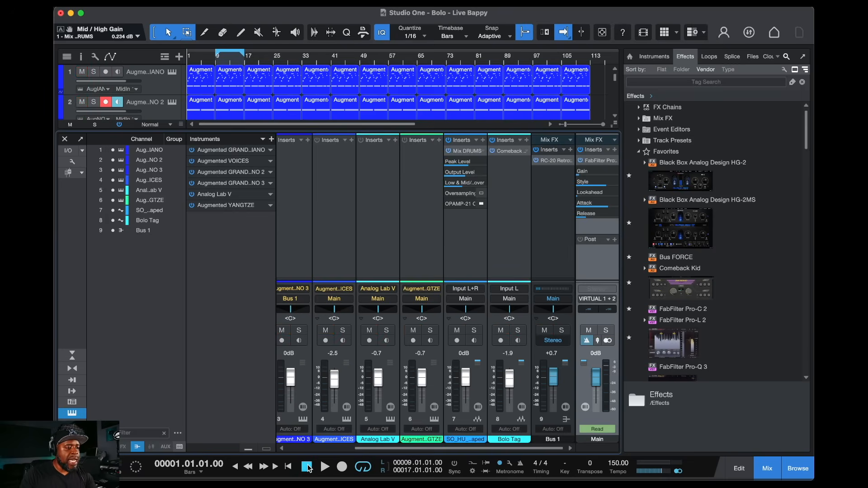
pyautogui.press('space')
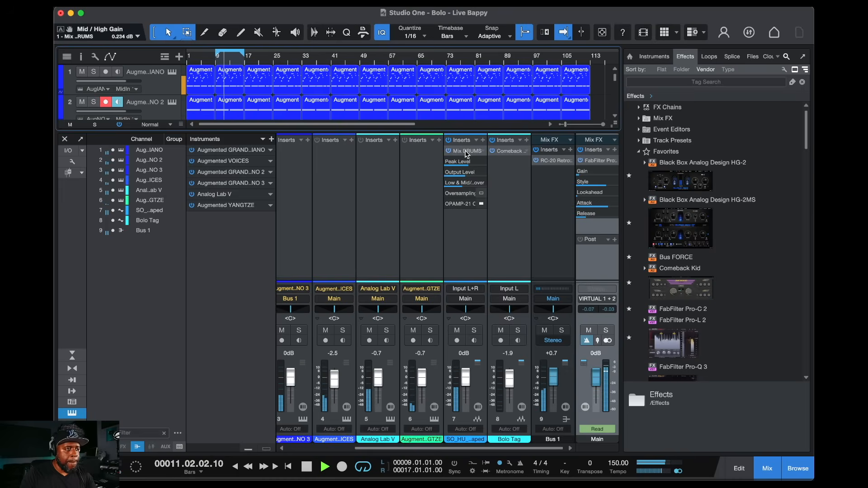
# Reopen Mix DRUMS on the drum loop channel and raise the input ceiling's Peak Level to -6.91 dB
pyautogui.click(467, 154)
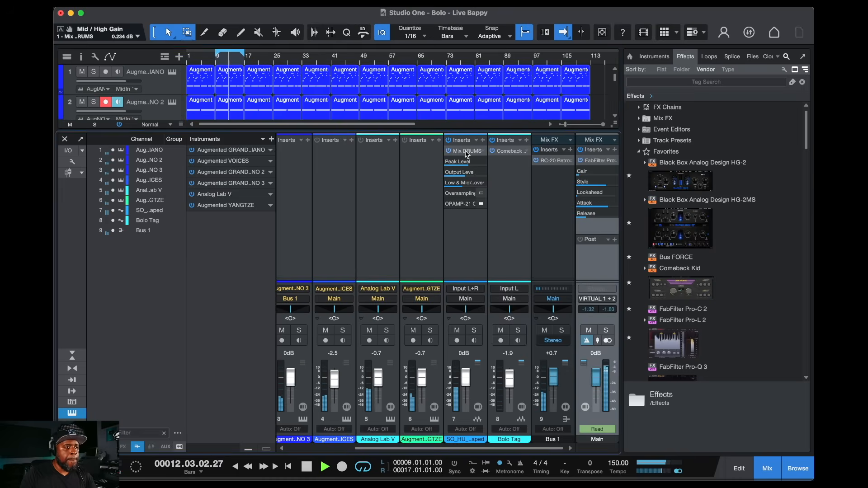
pyautogui.click(467, 154)
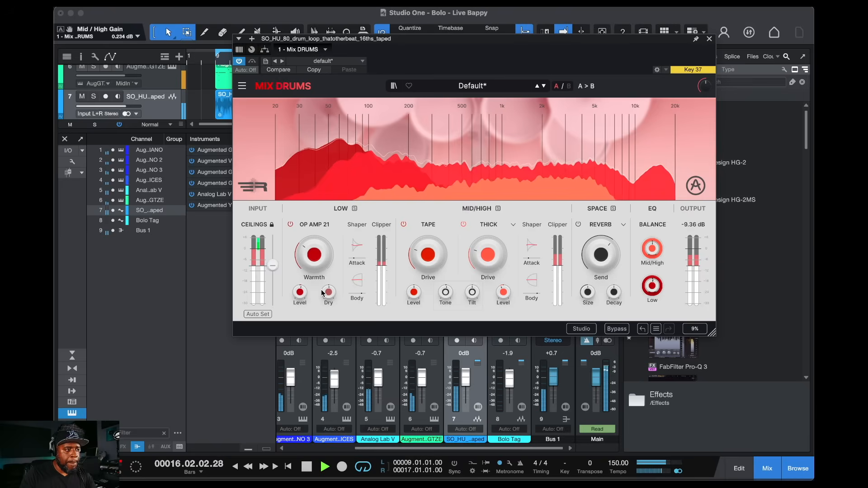
pyautogui.moveTo(272, 266); pyautogui.dragTo(273, 261)
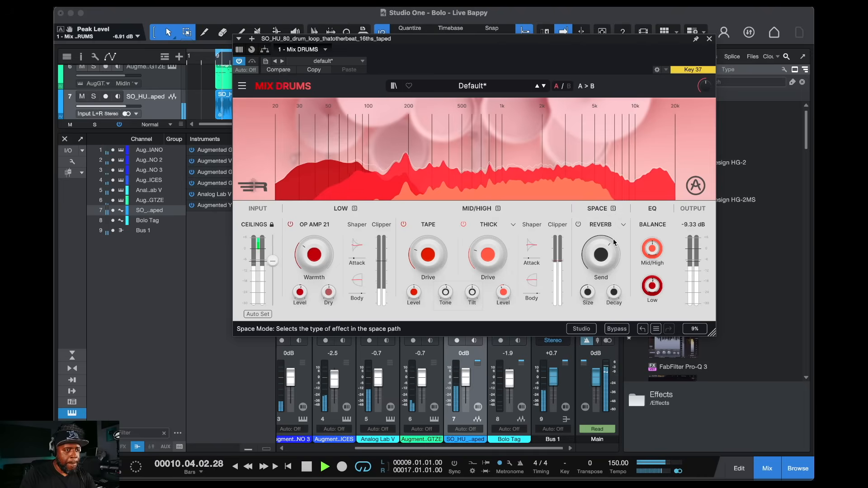
# Raise the Reverb Send and set the Mid/High Gain to 0.537 dB in the context of the full mix
pyautogui.moveTo(602, 255); pyautogui.dragTo(601, 249)
pyautogui.moveTo(658, 256); pyautogui.dragTo(658, 255)
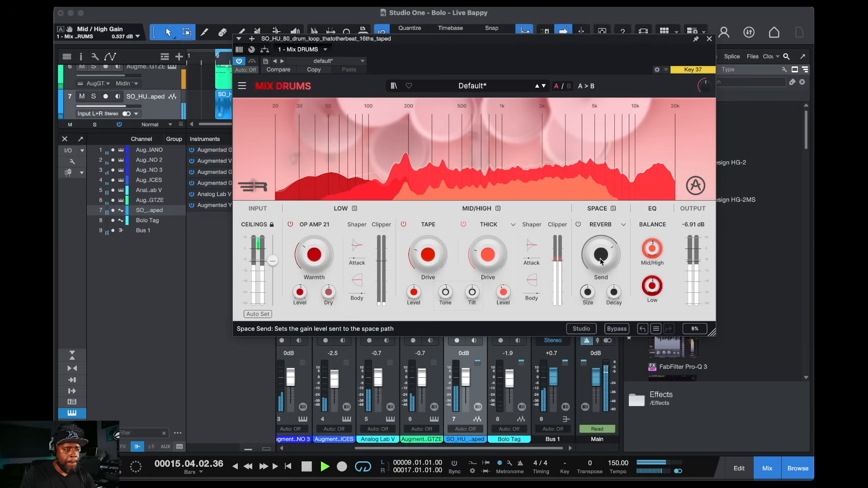
# Adjust the Thick distortion's Drive, set its Level to -4.39 dB, and set the mid/high shaper's Attack gain to 1.12 dB
pyautogui.moveTo(494, 255); pyautogui.dragTo(494, 255)
pyautogui.moveTo(504, 297); pyautogui.dragTo(503, 297)
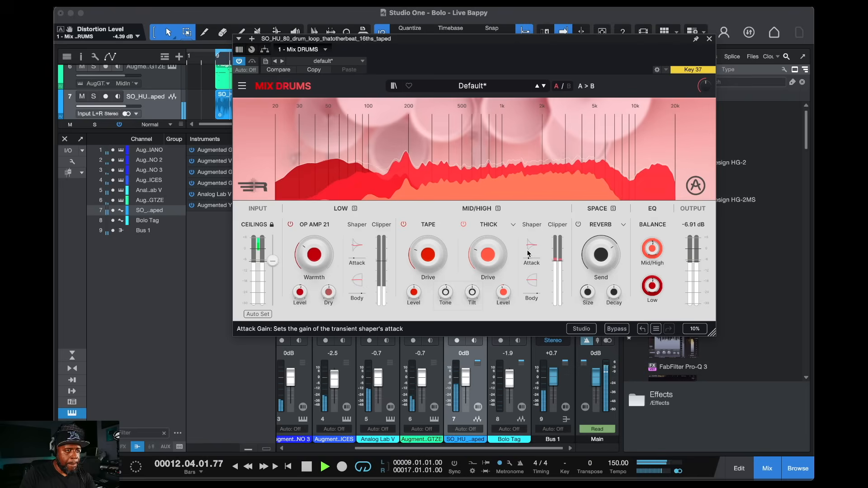
pyautogui.moveTo(532, 247); pyautogui.dragTo(532, 244)
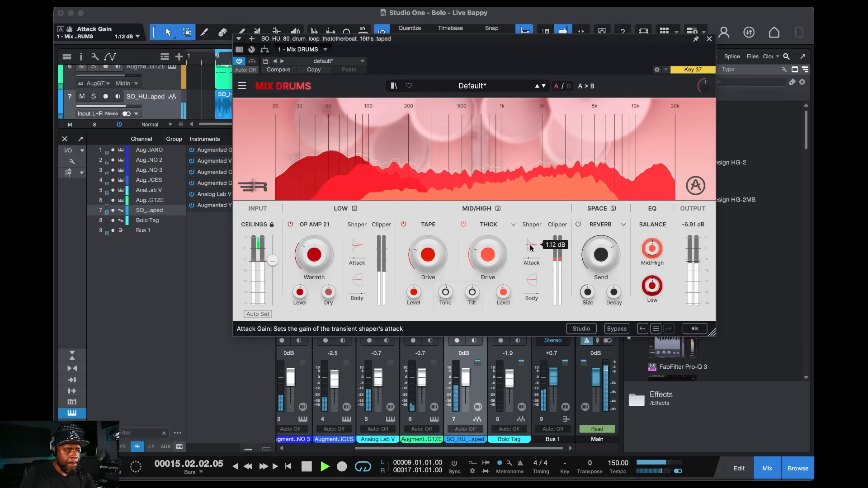
# Refine the low band's Warmth and shaper Body, set the shaper's Attack gain to -0.960 dB, and stop playback
pyautogui.moveTo(307, 259); pyautogui.dragTo(354, 245)
pyautogui.moveTo(356, 282); pyautogui.dragTo(356, 281)
pyautogui.moveTo(356, 248); pyautogui.dragTo(355, 247)
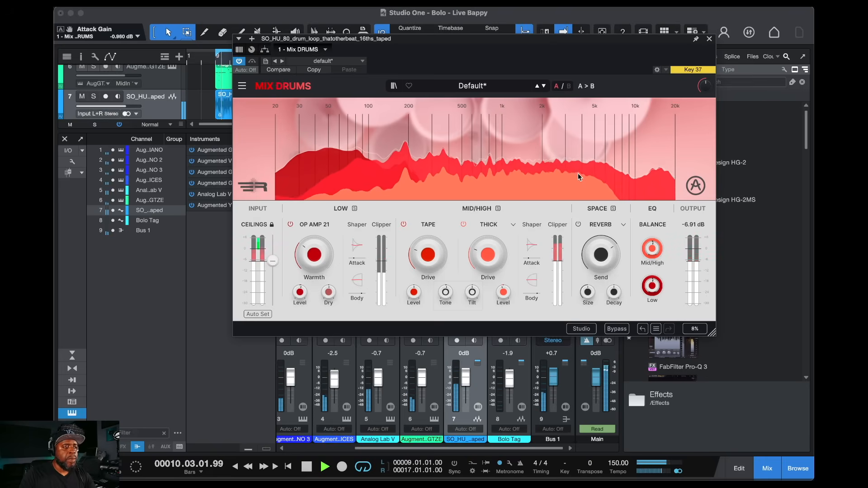
pyautogui.press('space')
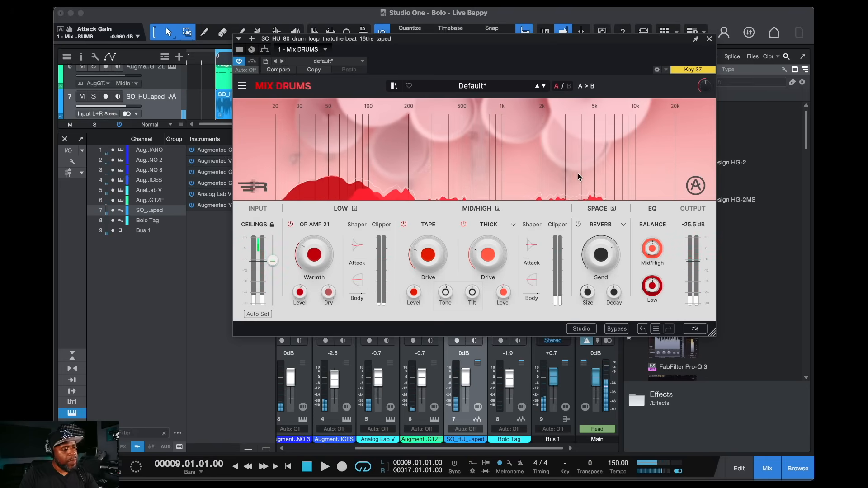